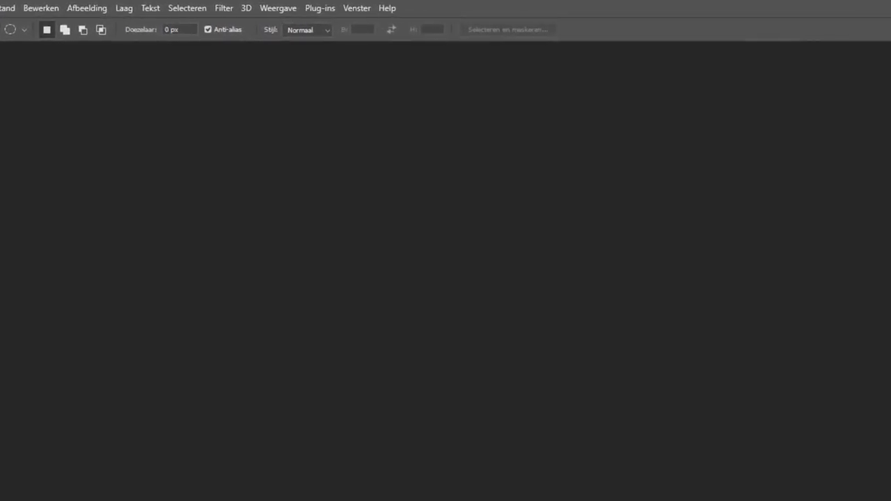
Step: View Photoshop's About screen showing version 22.0, then close it
click(384, 9)
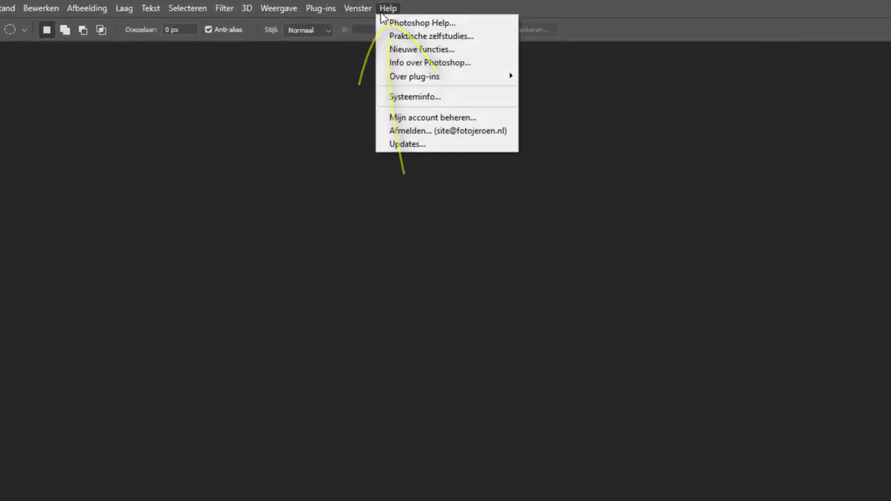
click(422, 64)
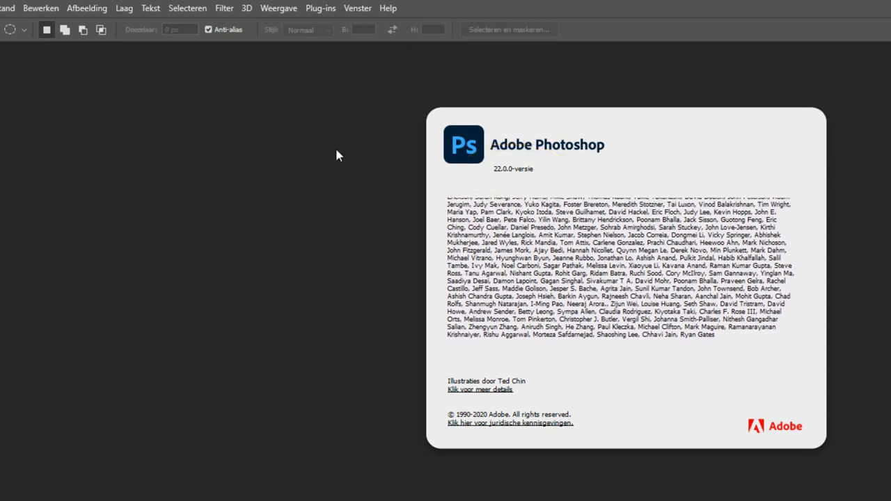
click(336, 150)
Step: Read the Photoshop version line in System Info and dismiss the dialog
click(390, 9)
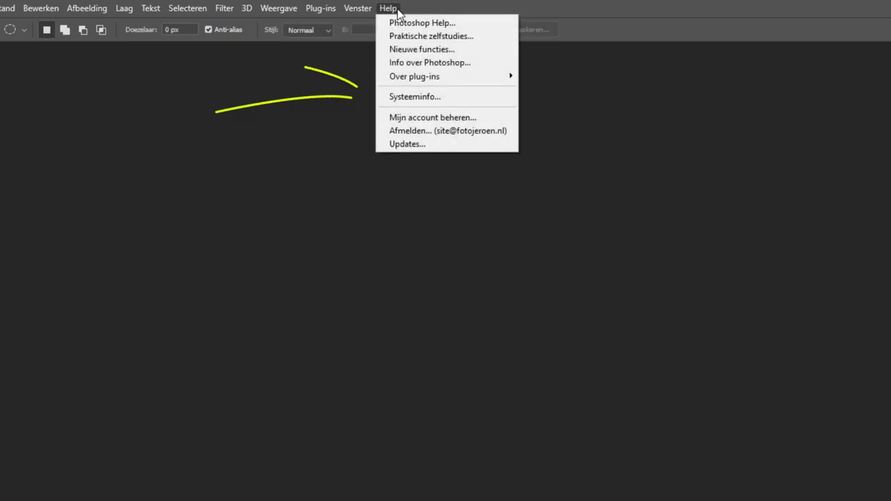
click(414, 99)
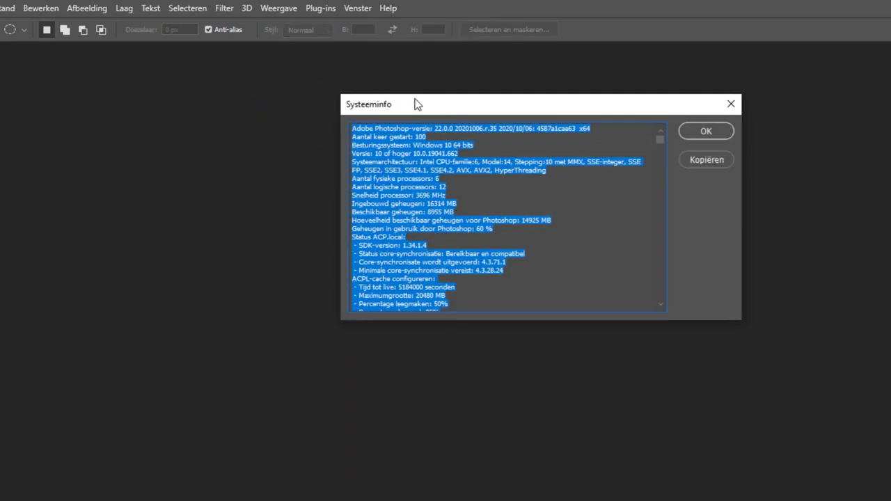
click(595, 147)
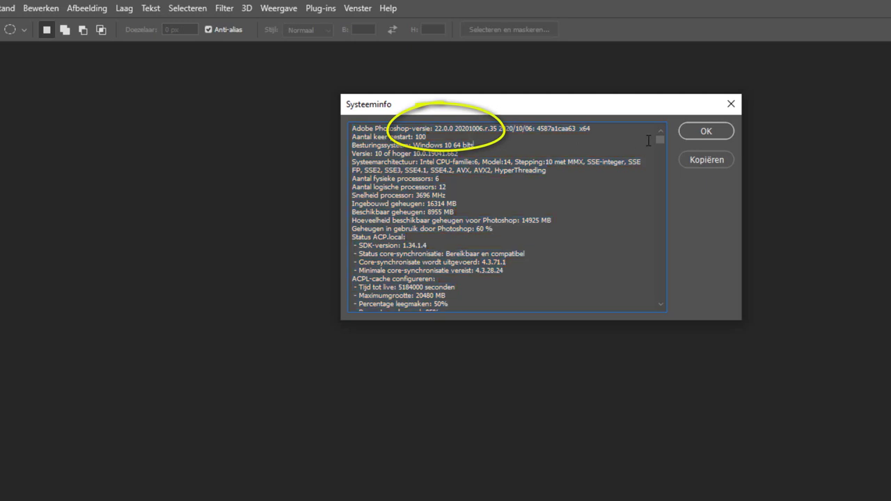
click(706, 131)
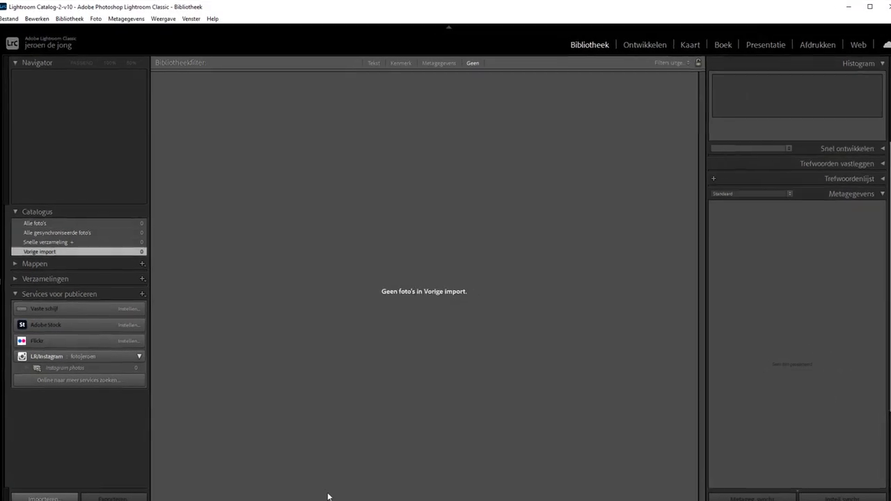
Step: Confirm Lightroom Classic 10.0 with Camera Raw 13.0 in its About screen, then minimize Lightroom
click(213, 27)
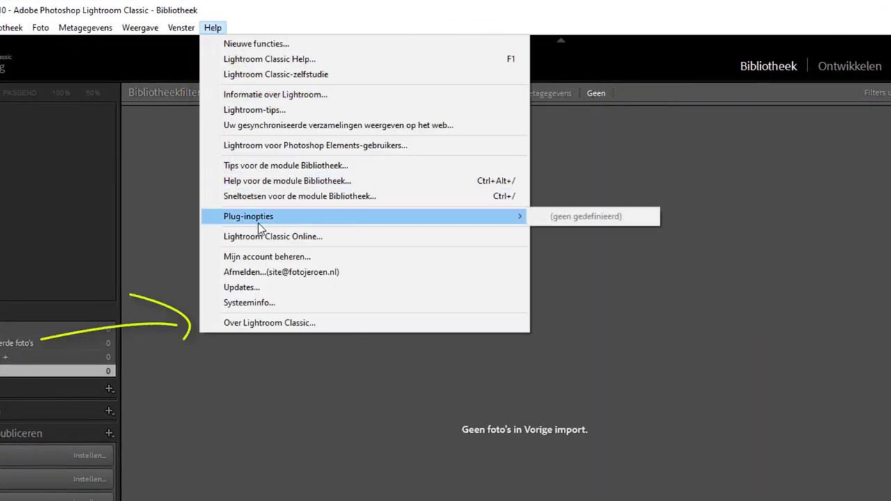
click(255, 324)
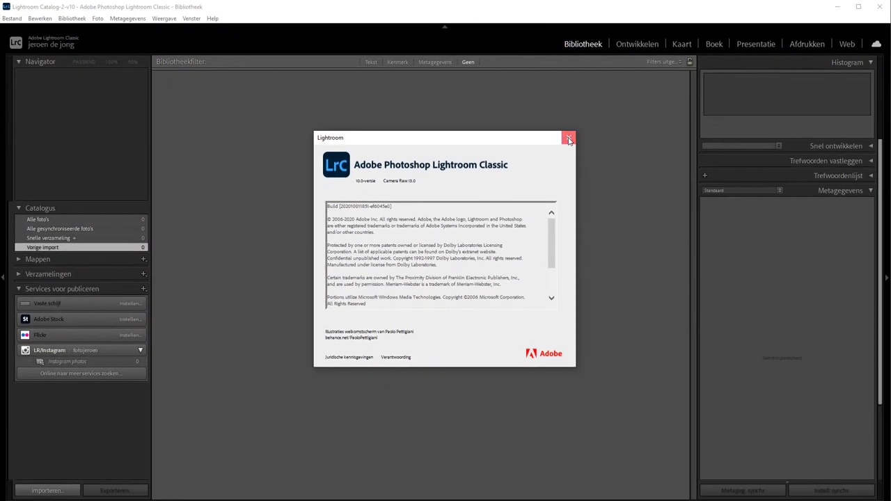
click(569, 138)
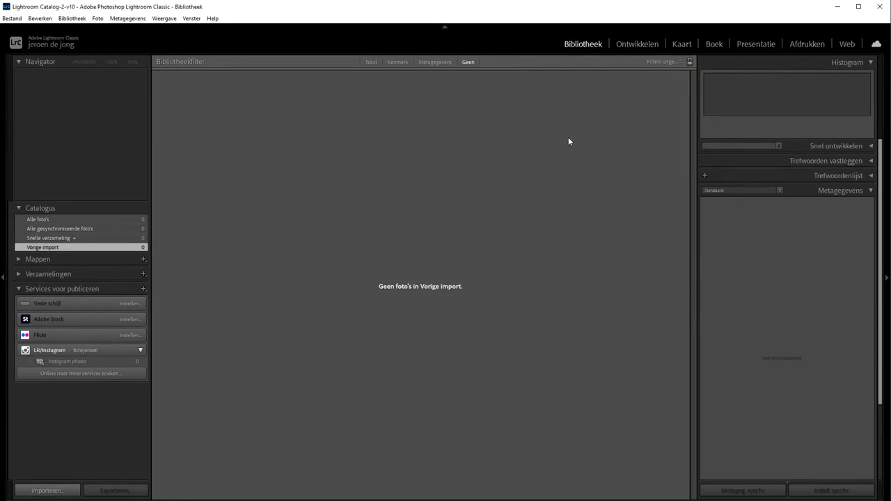
click(839, 8)
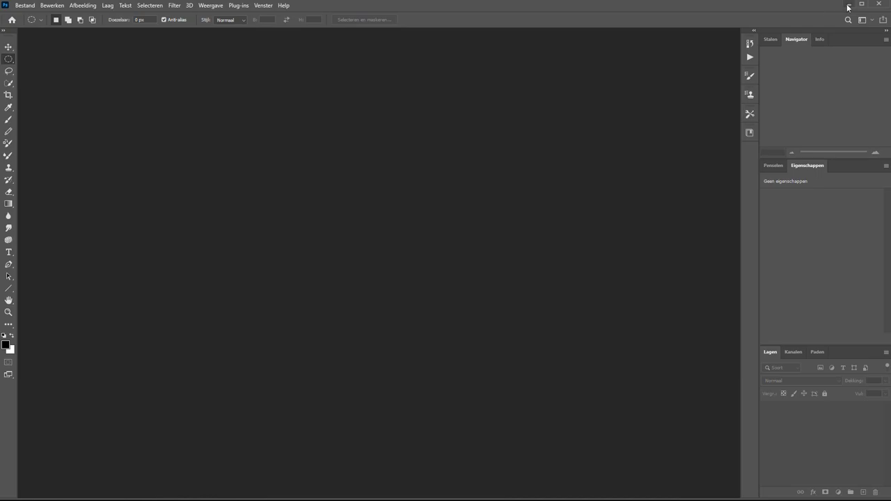
Step: Enlarge Creative Cloud's Alle apps list to review Photoshop 22.0, 21.2.4 and 13.0, then minimize it
click(848, 7)
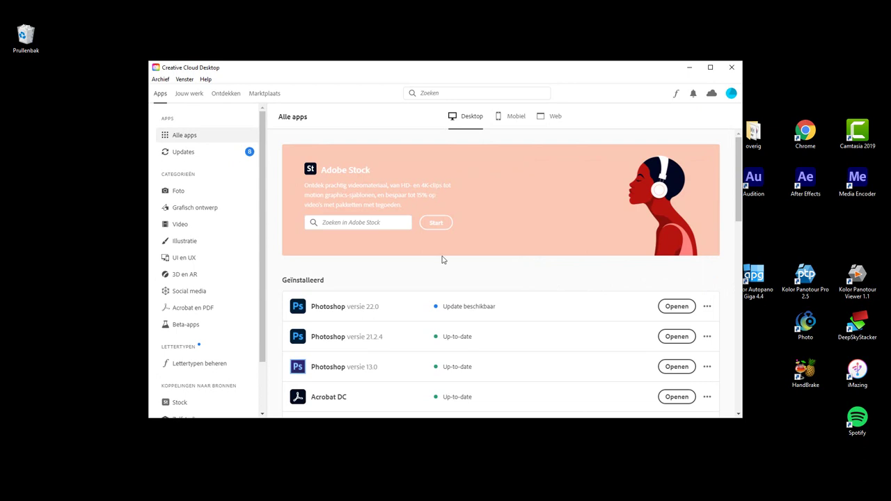
scroll(465, 272, down, 2)
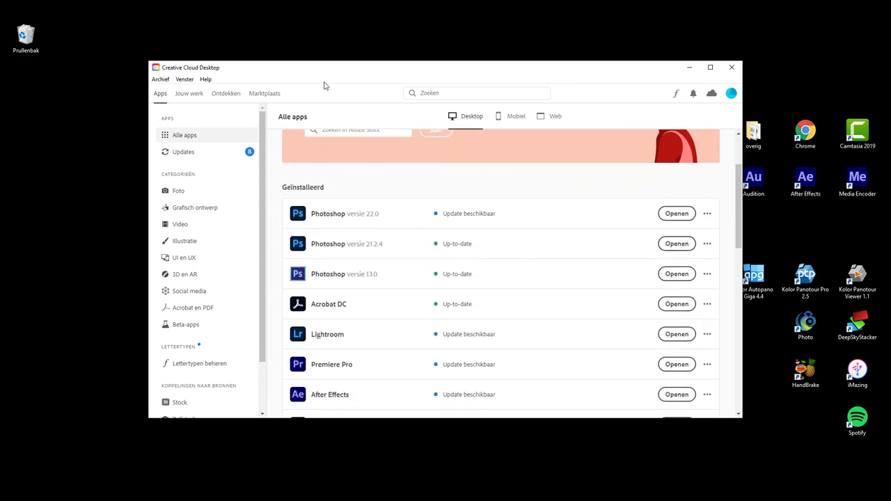
drag(325, 82, 260, 29)
drag(677, 366, 815, 479)
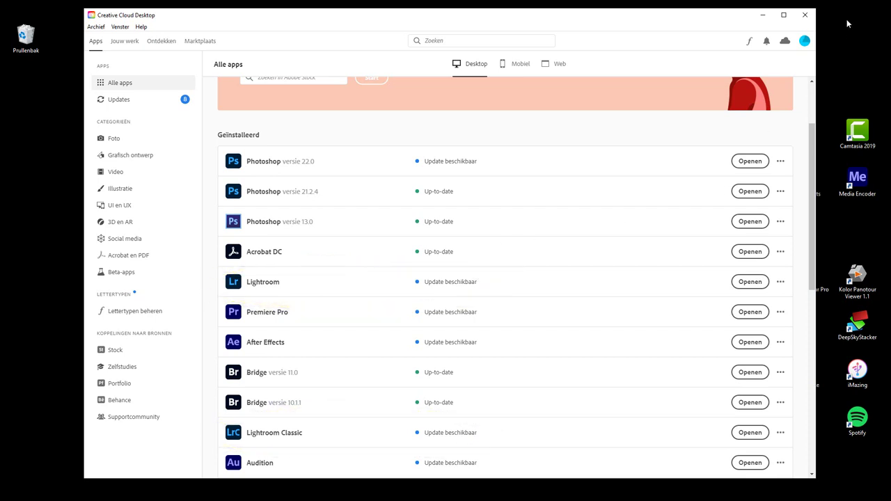
click(762, 15)
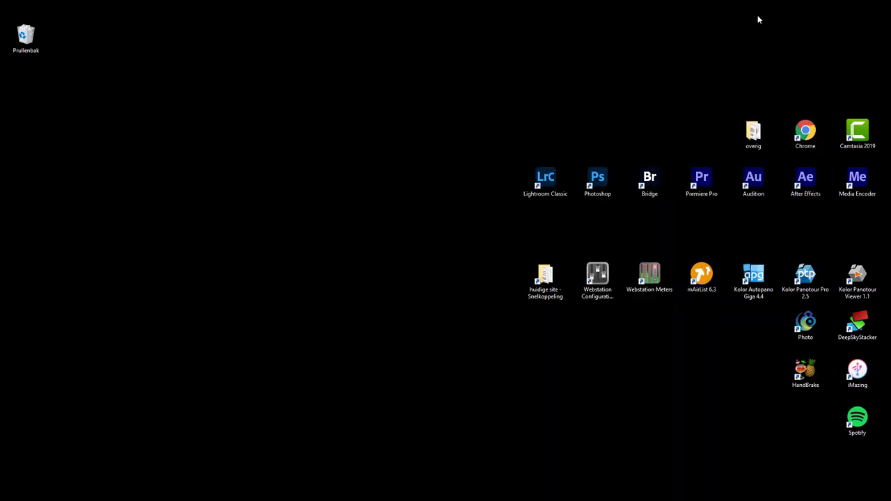